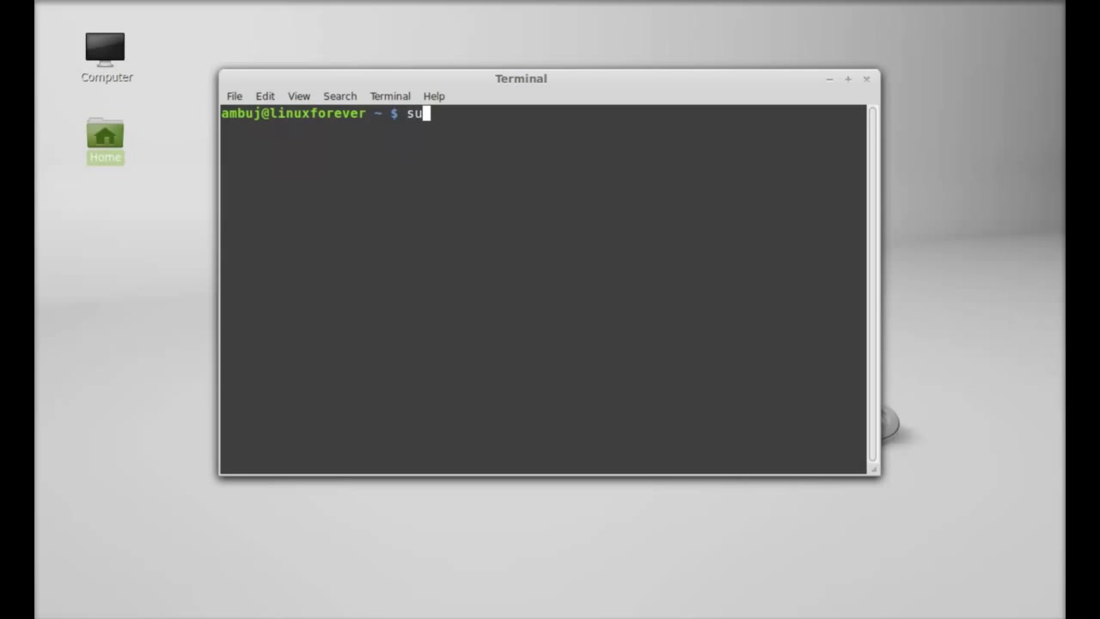
Step: Add the ppa:teejee2008/ppa repository with sudo add-apt-repository, entering the sudo password and confirming
type("o add-apt-re")
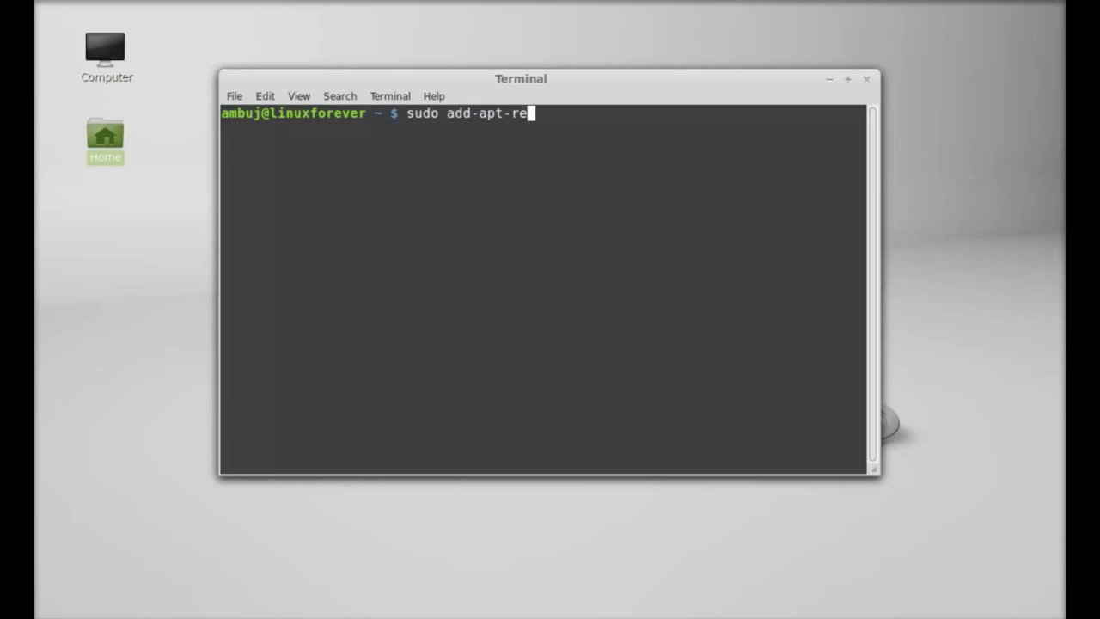
type("pository")
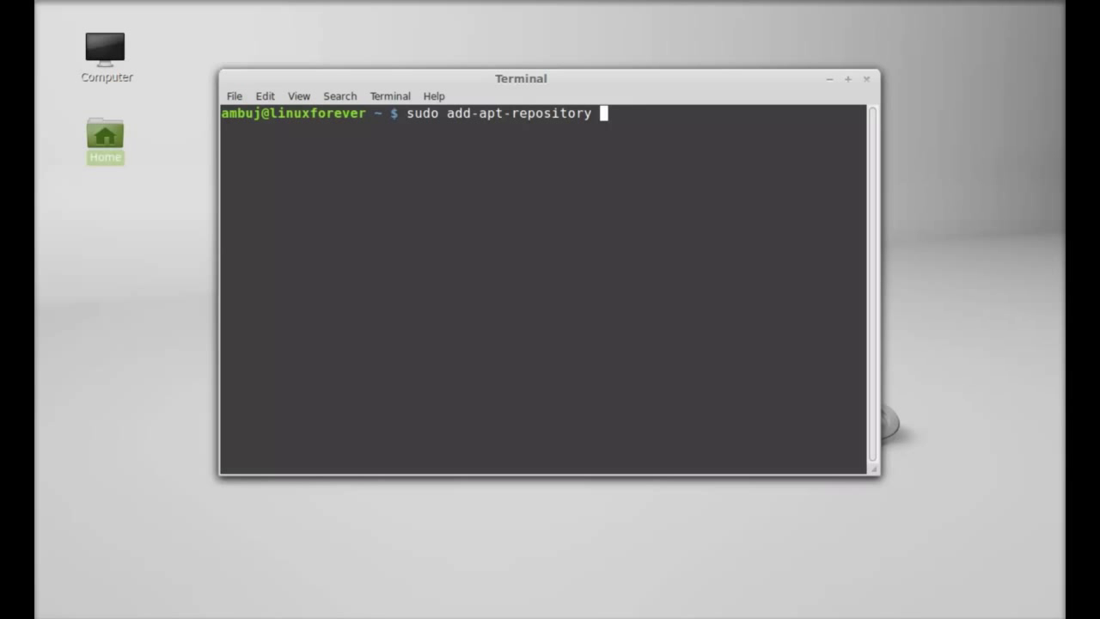
type(" ppa:teejee")
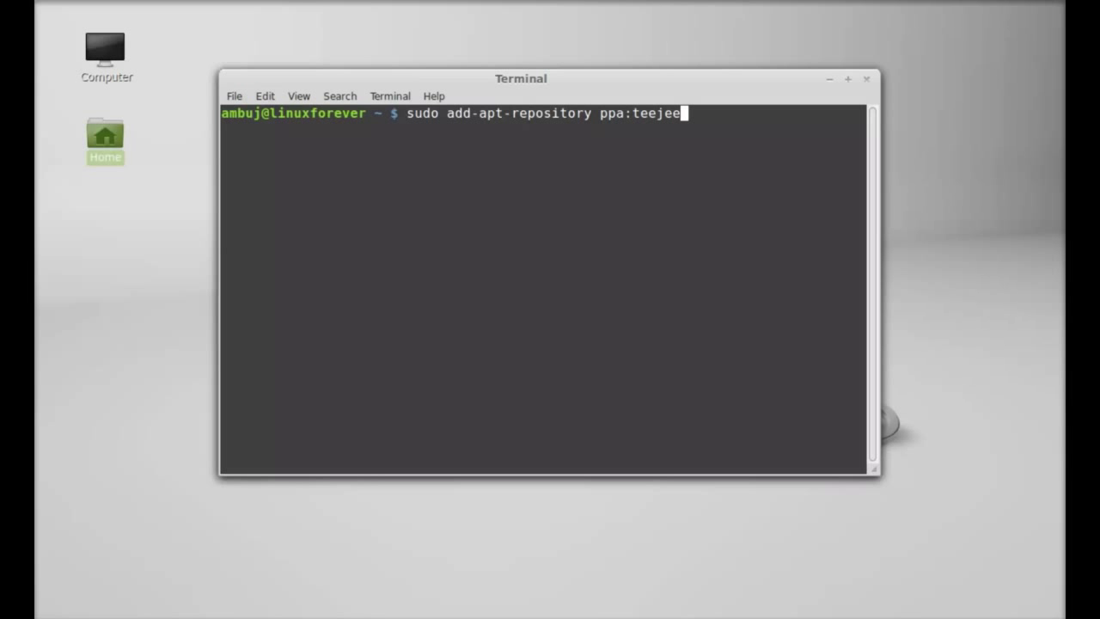
type("2008pp")
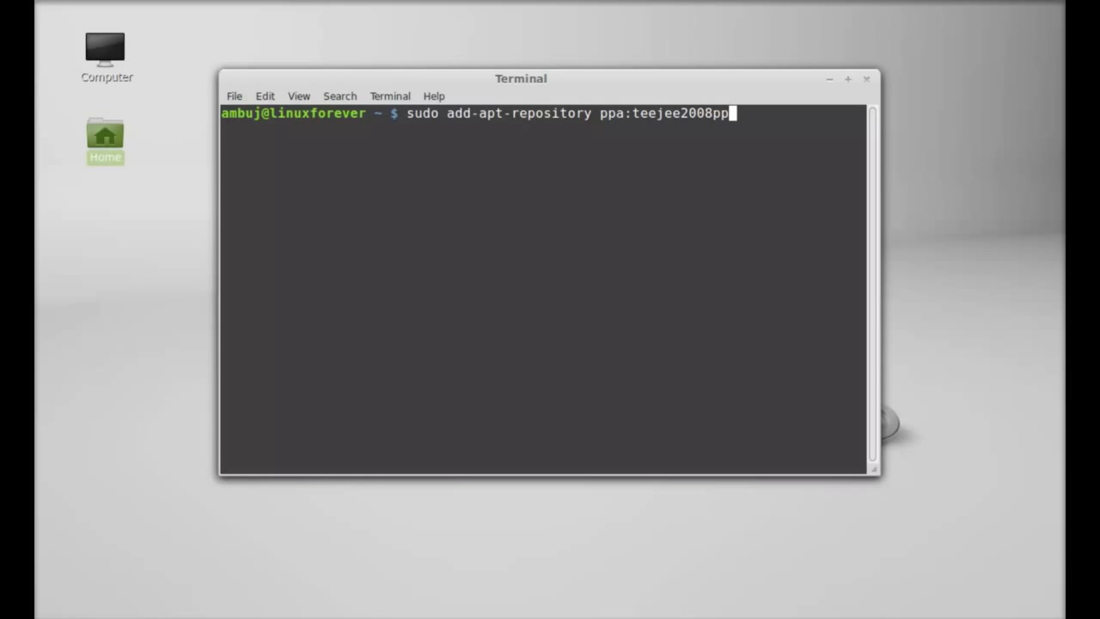
key("BackSpace")
key("BackSpace")
type("/ppa")
key("Return")
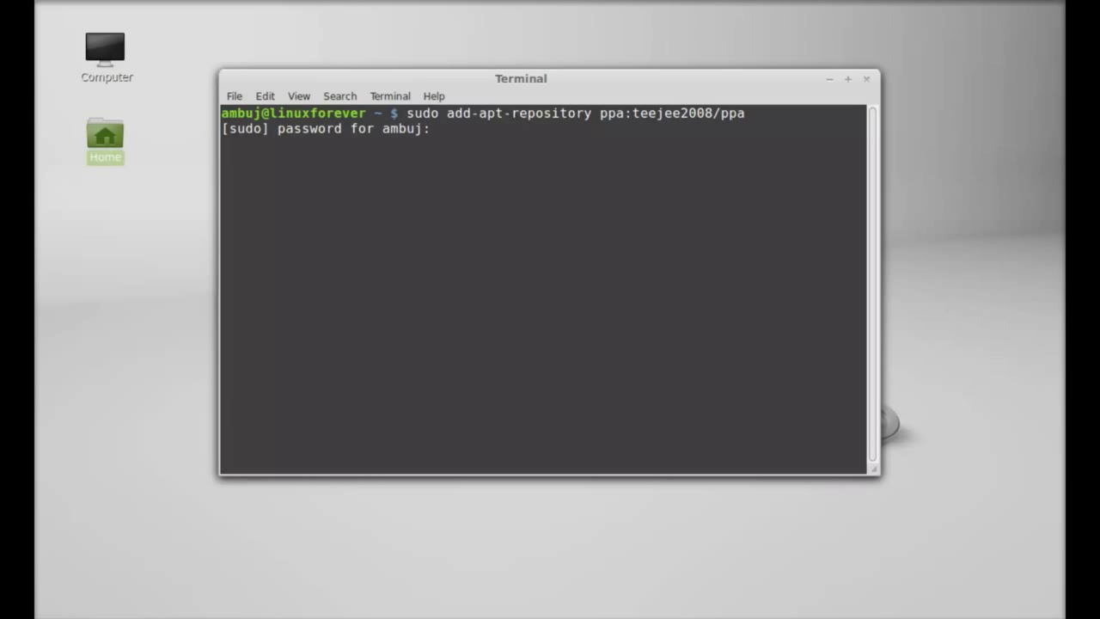
key("Return")
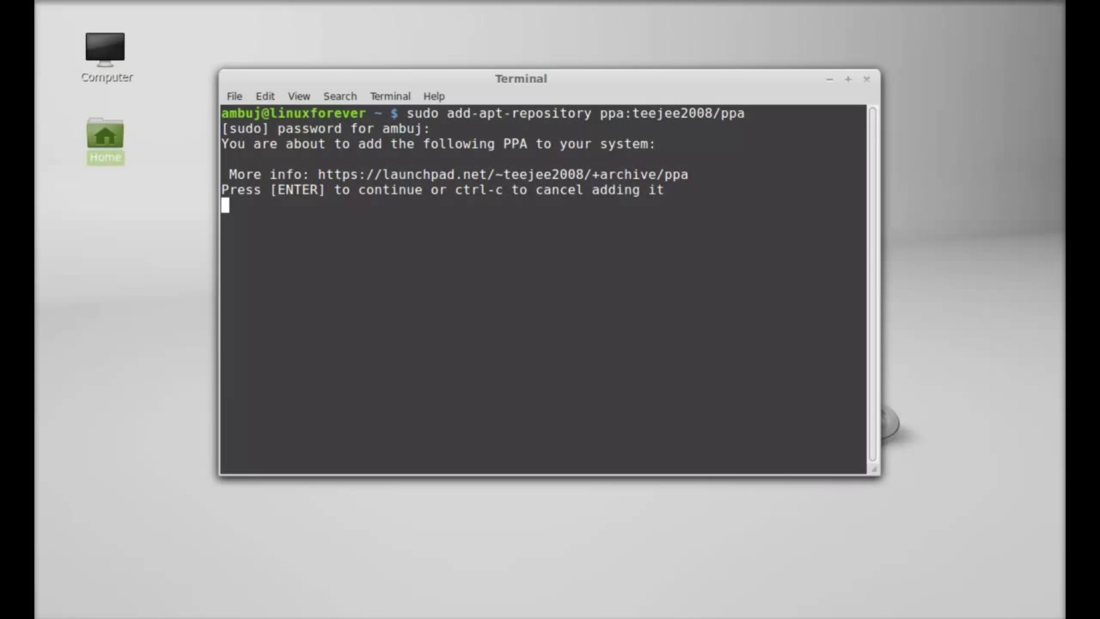
key("Return")
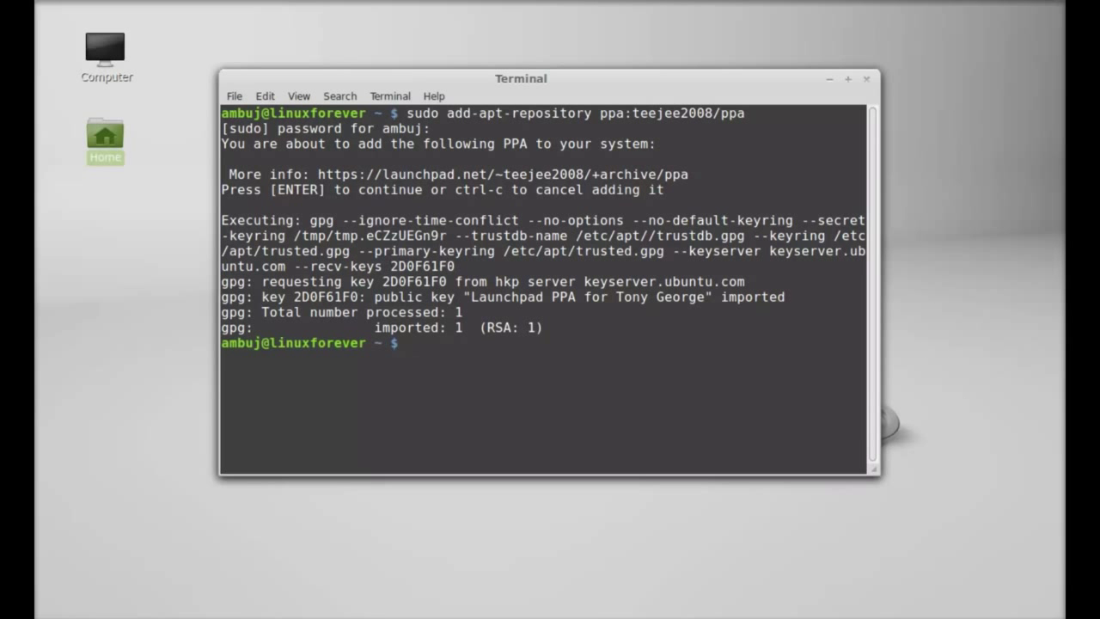
Step: Run sudo apt-get update to refresh package lists including the new PPA
type("sud")
key("BackSpace")
key("BackSpace")
type("udo apt-get u")
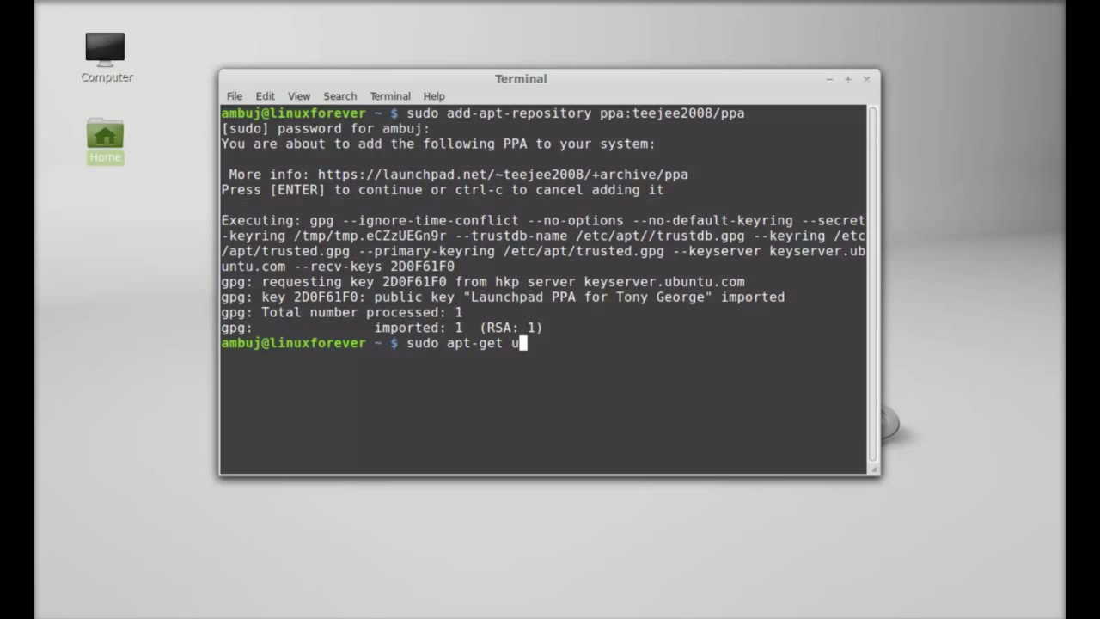
type("pdate")
key("Return")
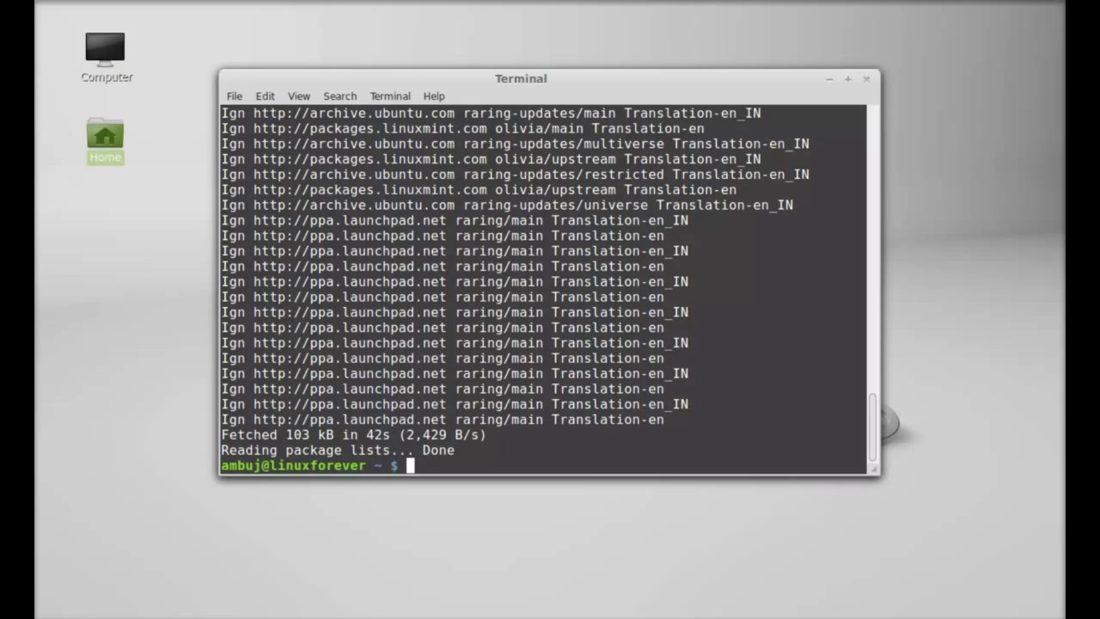
Step: Install timeshift with sudo apt-get install timeshift
type("sudo apt")
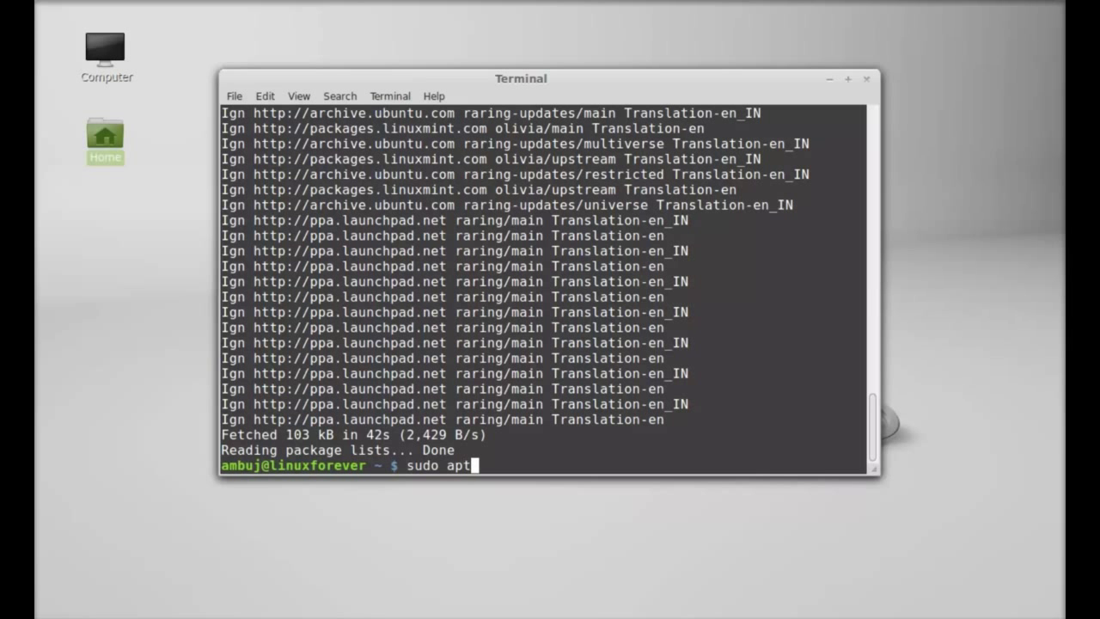
type("-get install y")
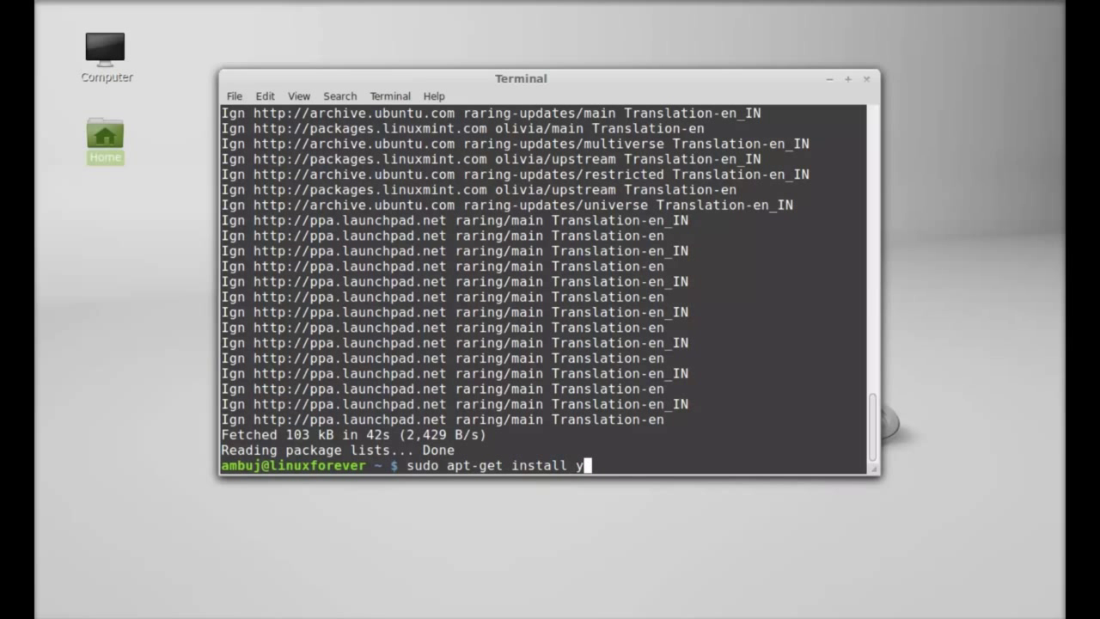
key("BackSpace")
type("timeshift")
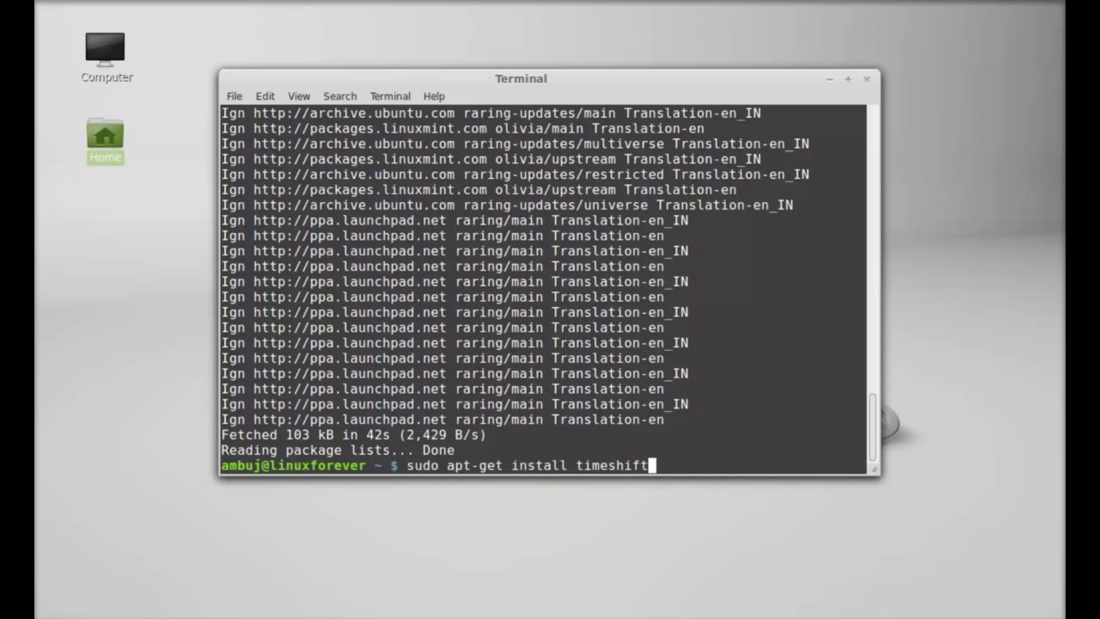
key("Return")
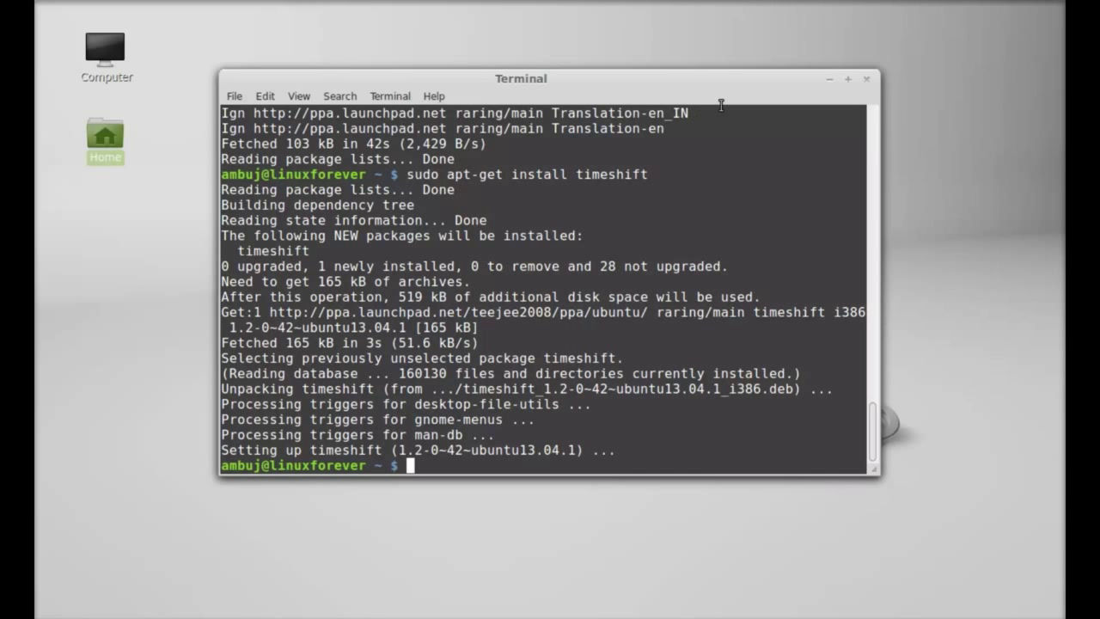
Step: Close Terminal and launch TimeShift from a Menu search for 'time', entering the administrator password
left_click(866, 80)
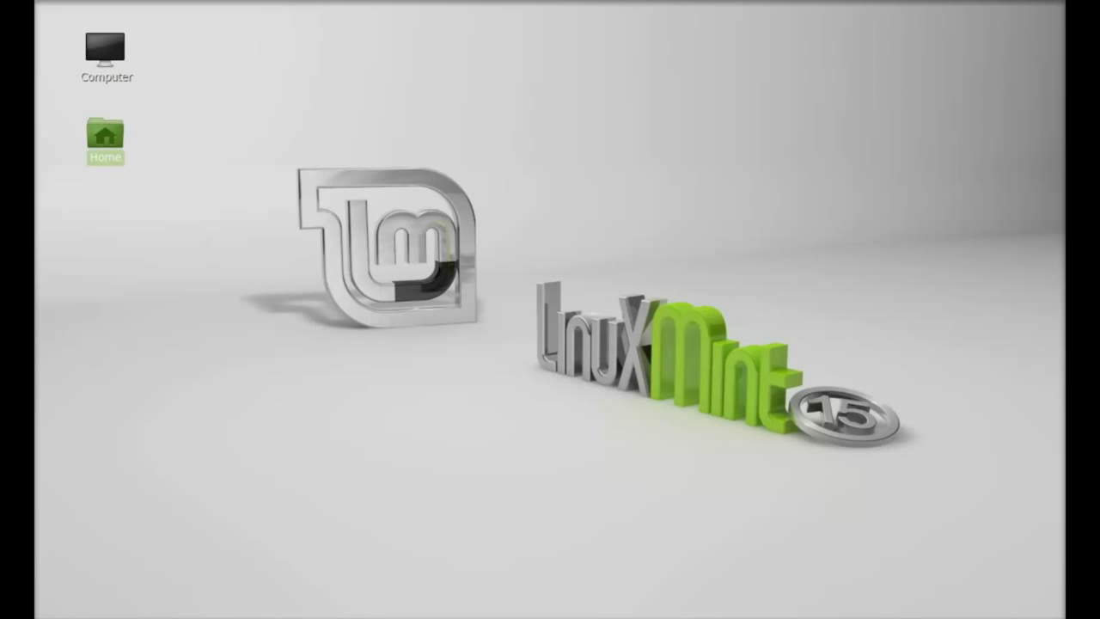
key("super")
type("time")
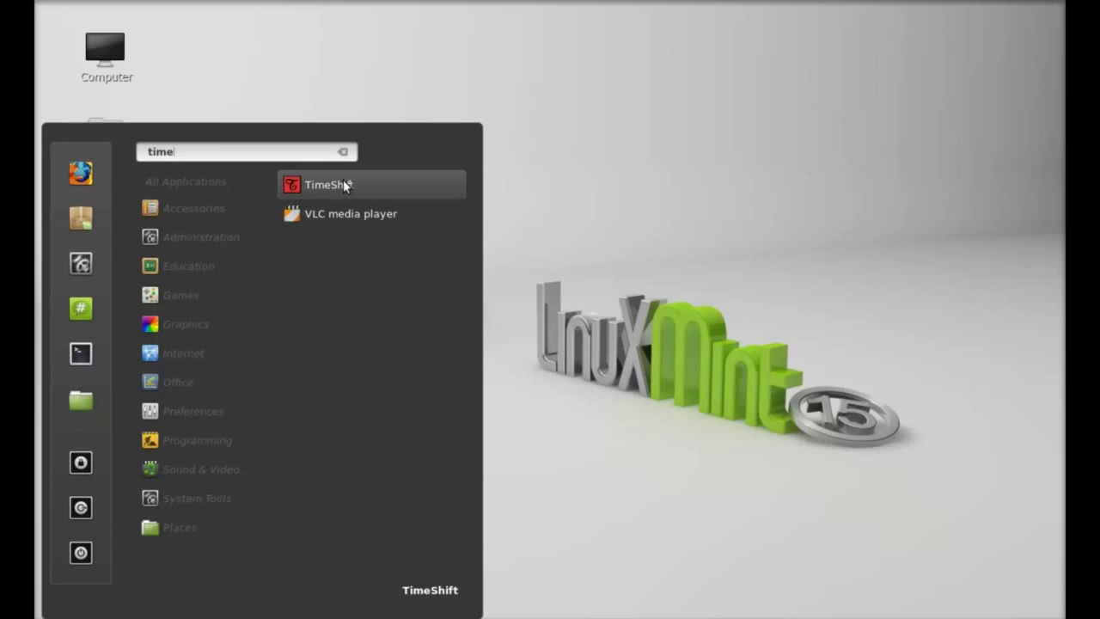
left_click(367, 185)
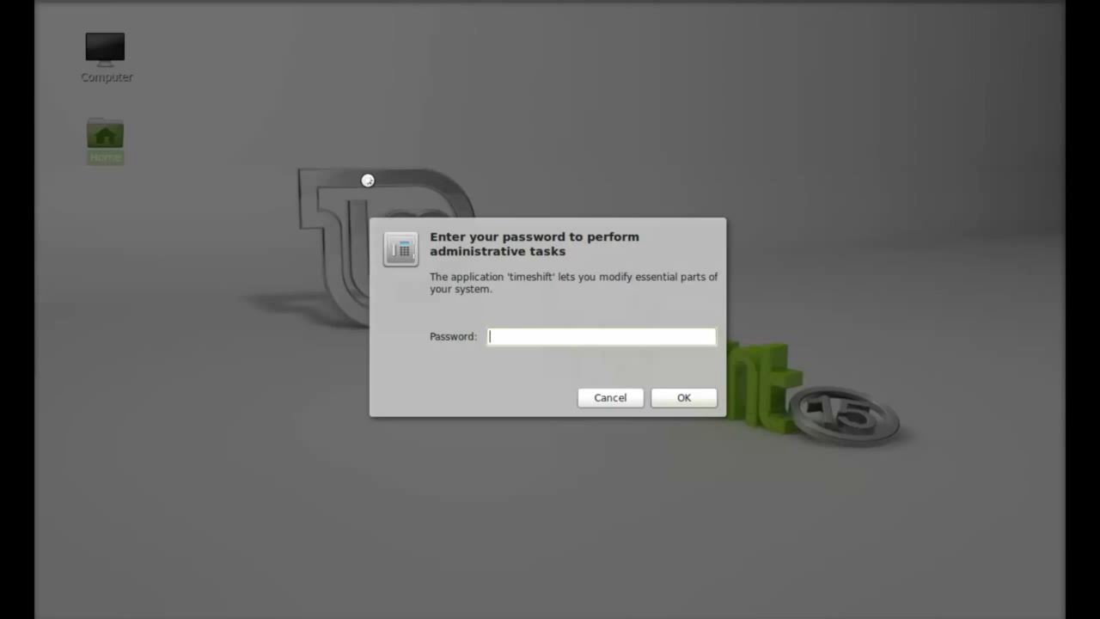
type("*******")
key("Return")
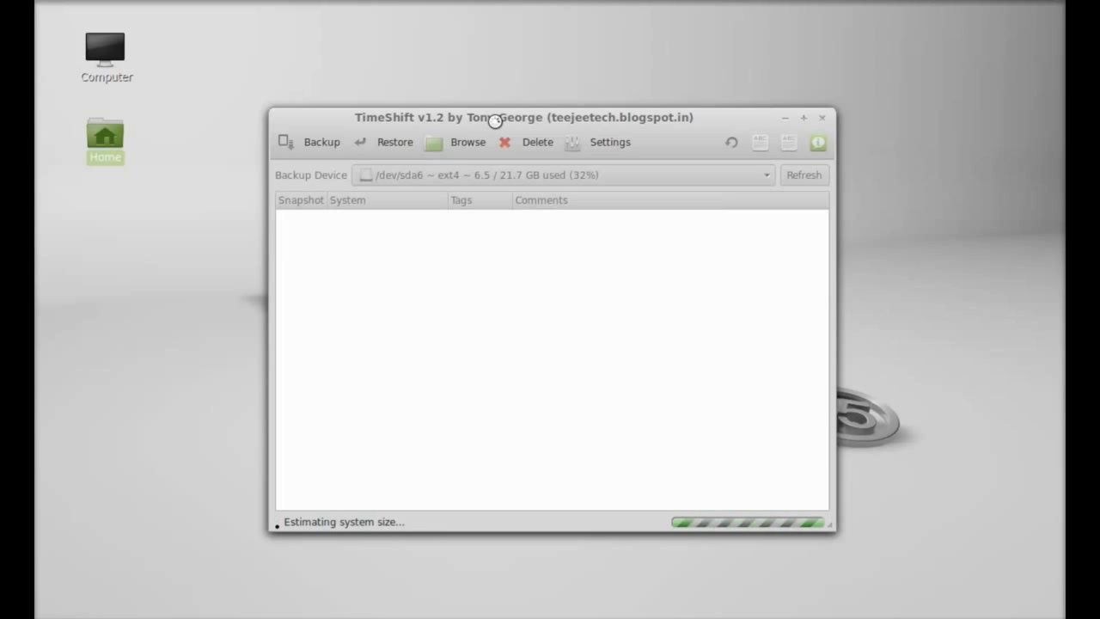
Step: Move the TimeShift window while the system size estimate completes at 4.3 GB
left_click_drag(494, 117, 528, 100)
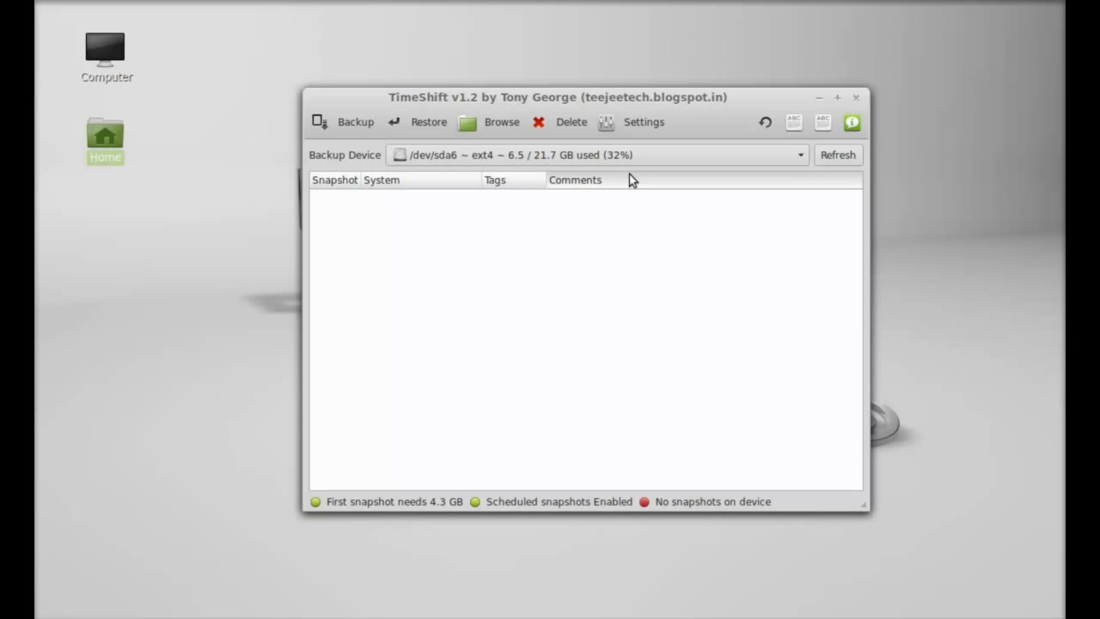
Step: Turn on Weekly snapshots in Settings, adjust Daily, save, and minimise TimeShift
left_click(627, 127)
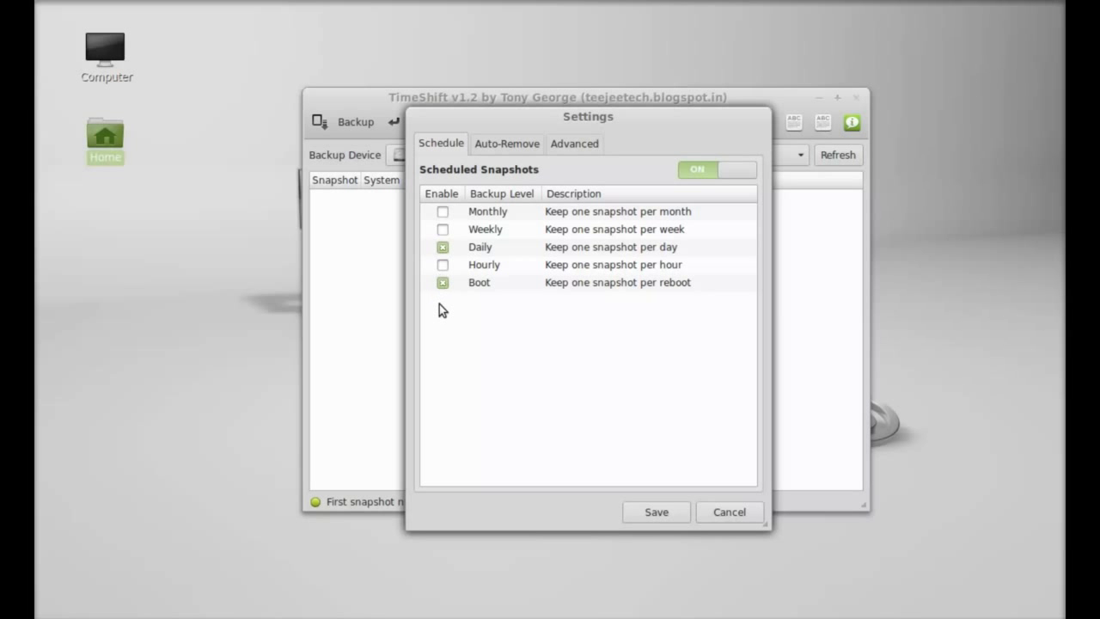
left_click(442, 229)
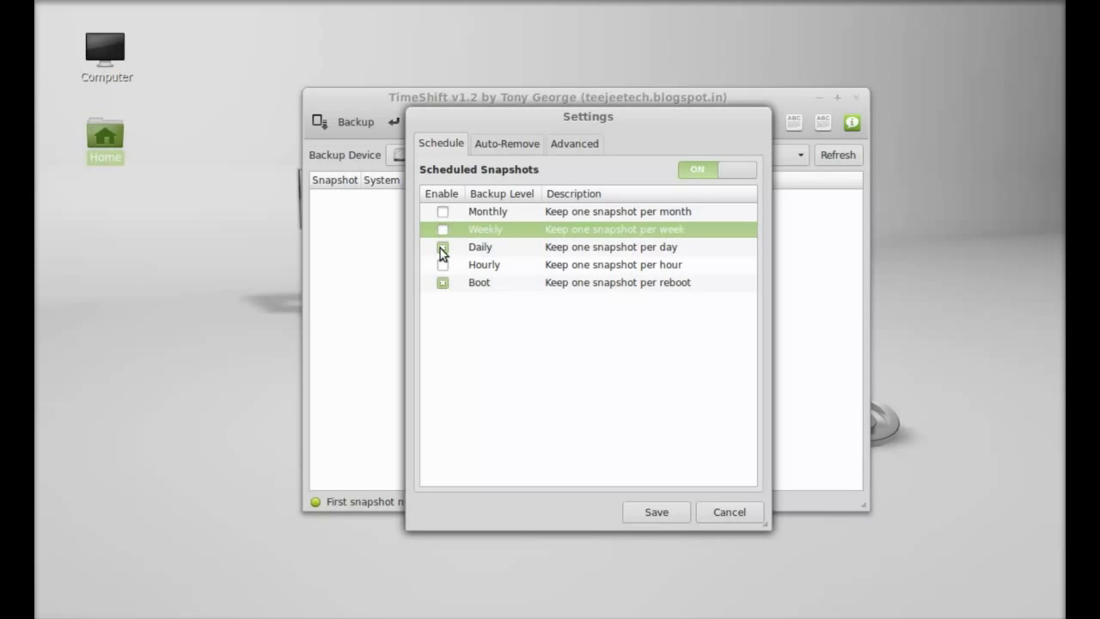
left_click(442, 248)
left_click(681, 512)
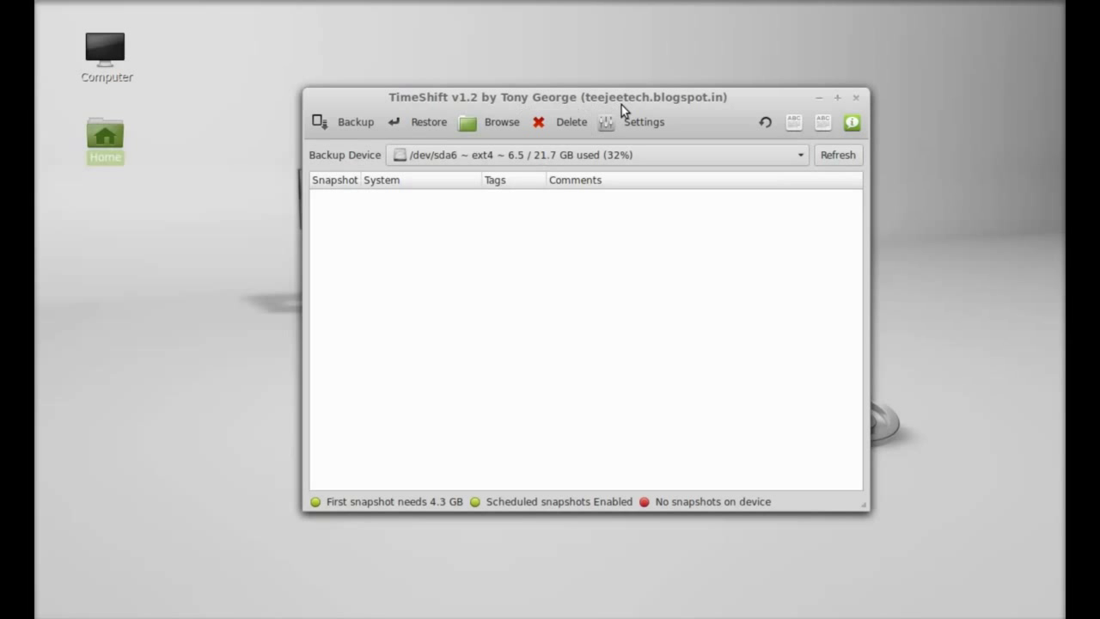
left_click_drag(639, 97, 609, 86)
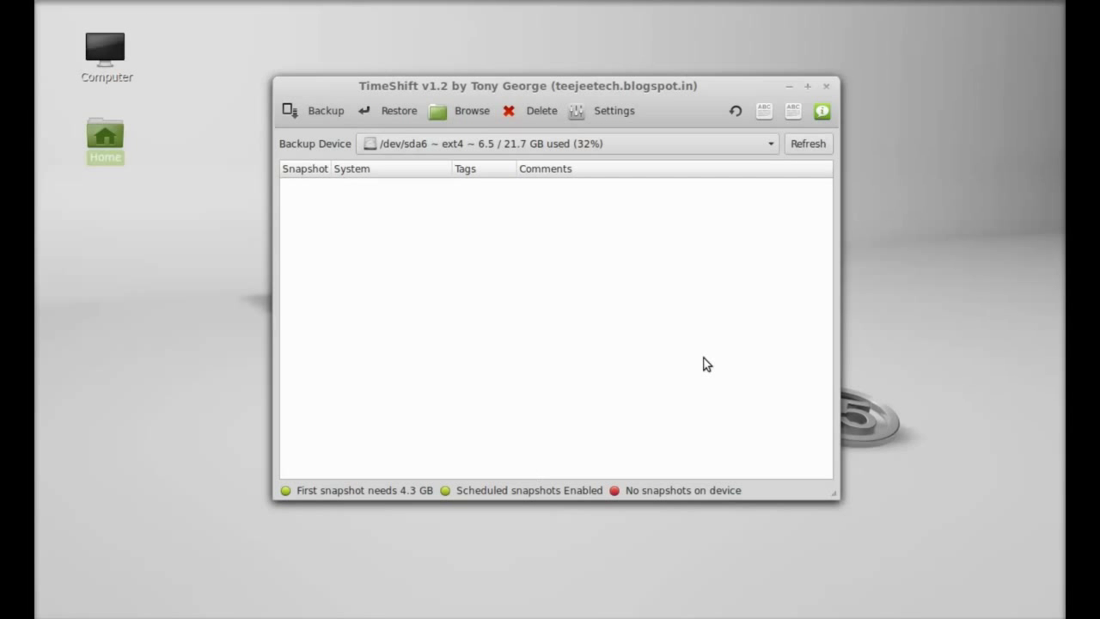
left_click(791, 87)
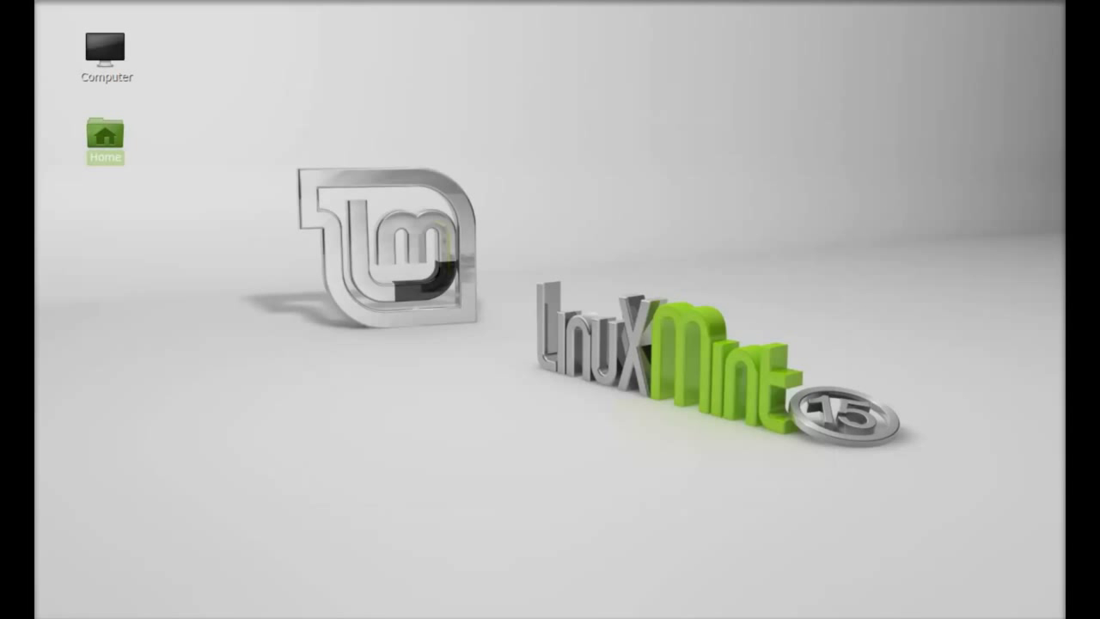